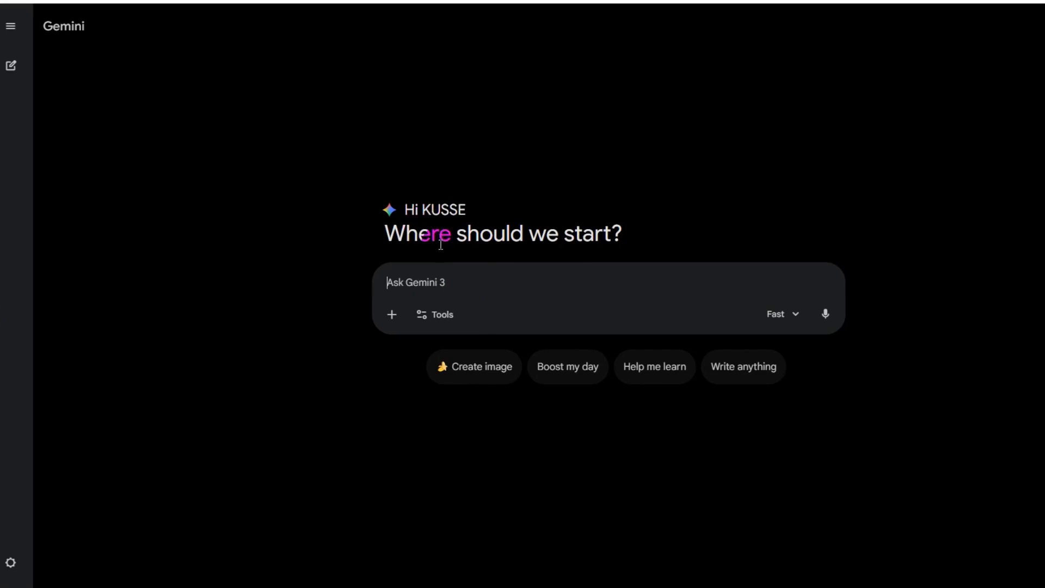
# - Try the Light and System themes in Gemini's settings and return the theme to Dark
pyautogui.click(10, 65)
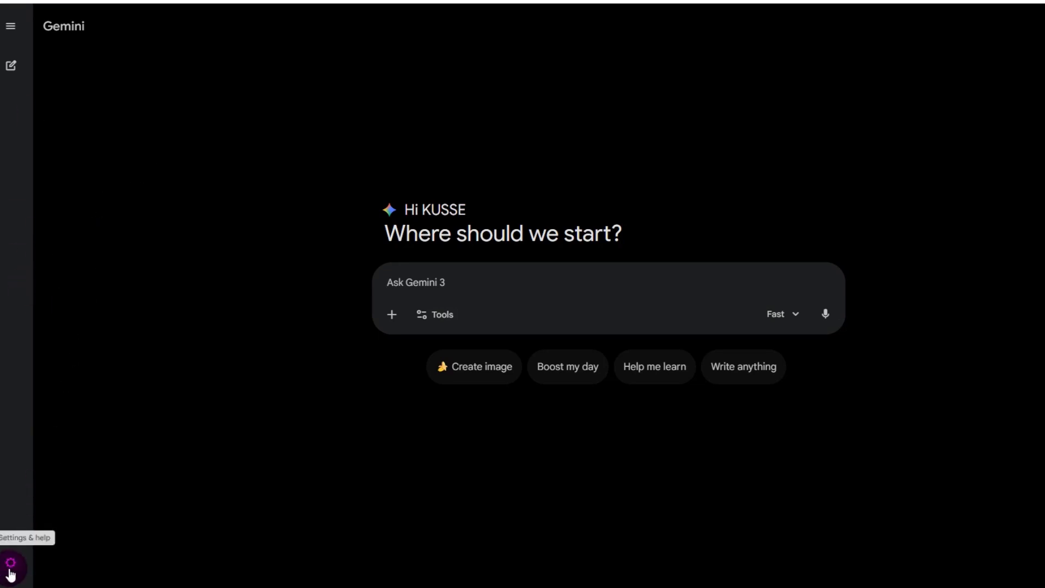
pyautogui.click(10, 566)
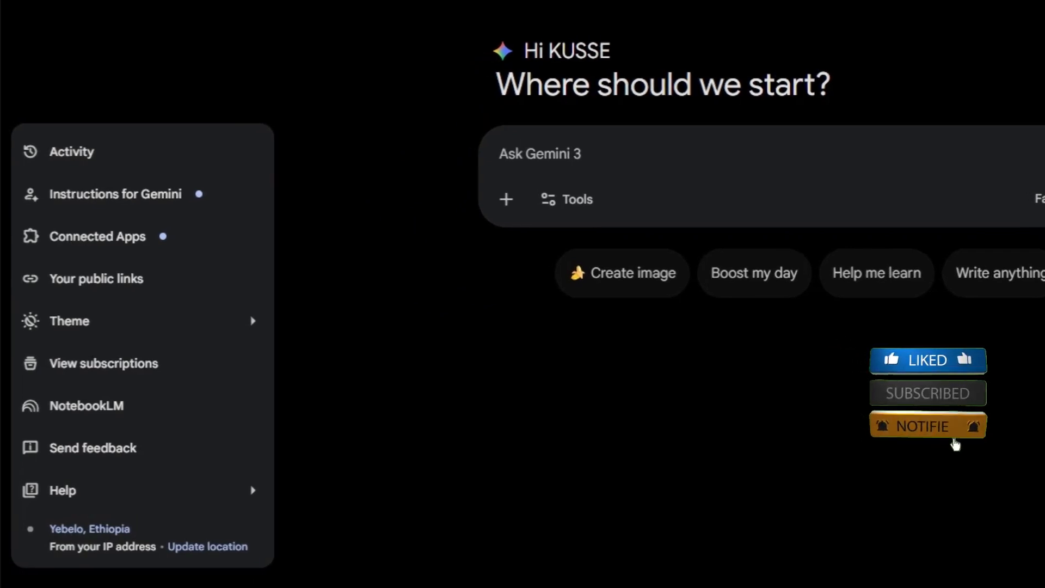
pyautogui.click(1, 515)
pyautogui.click(1, 515)
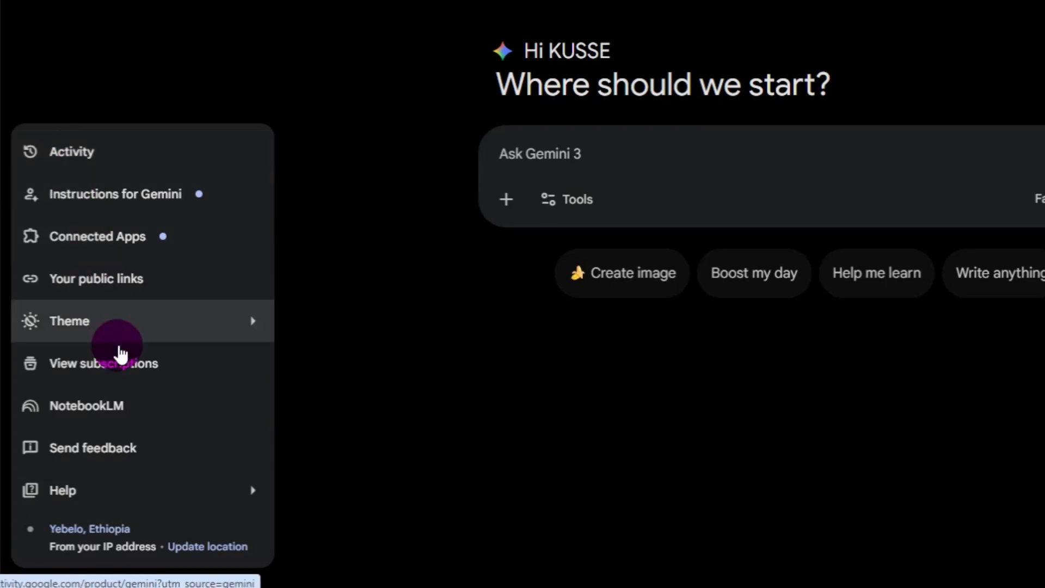
pyautogui.moveTo(131, 329)
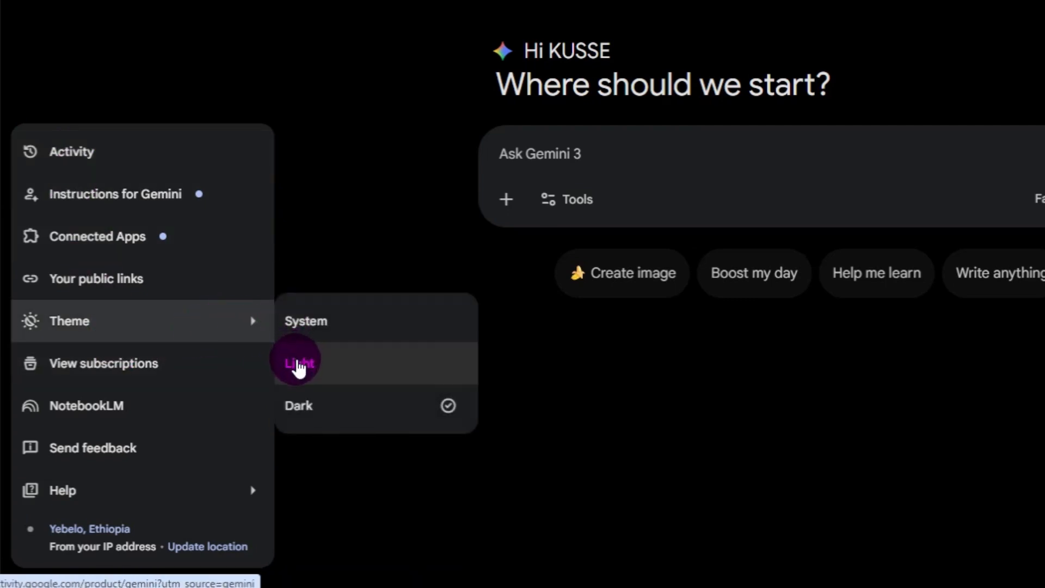
pyautogui.click(299, 365)
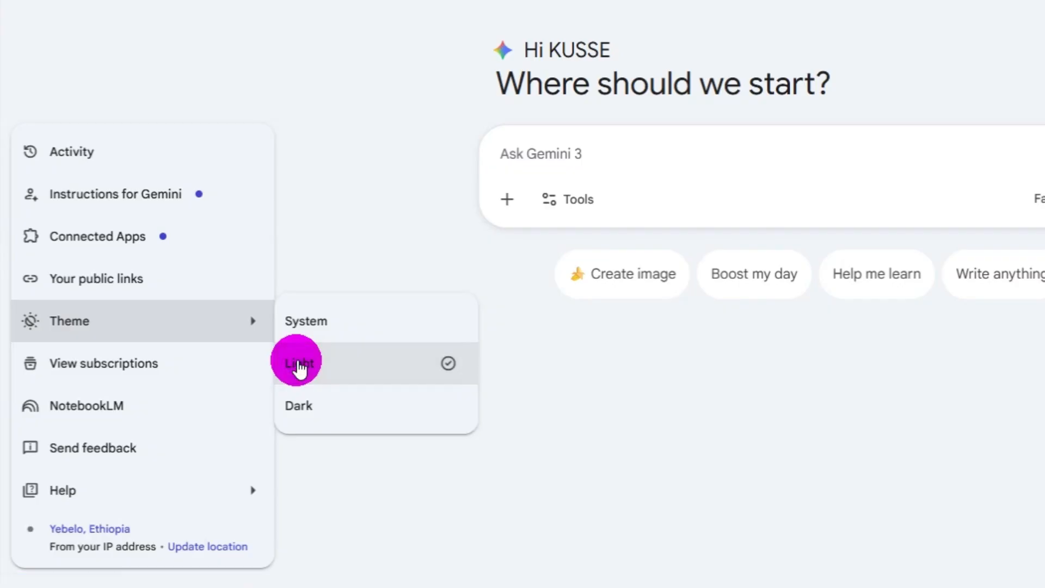
pyautogui.click(295, 325)
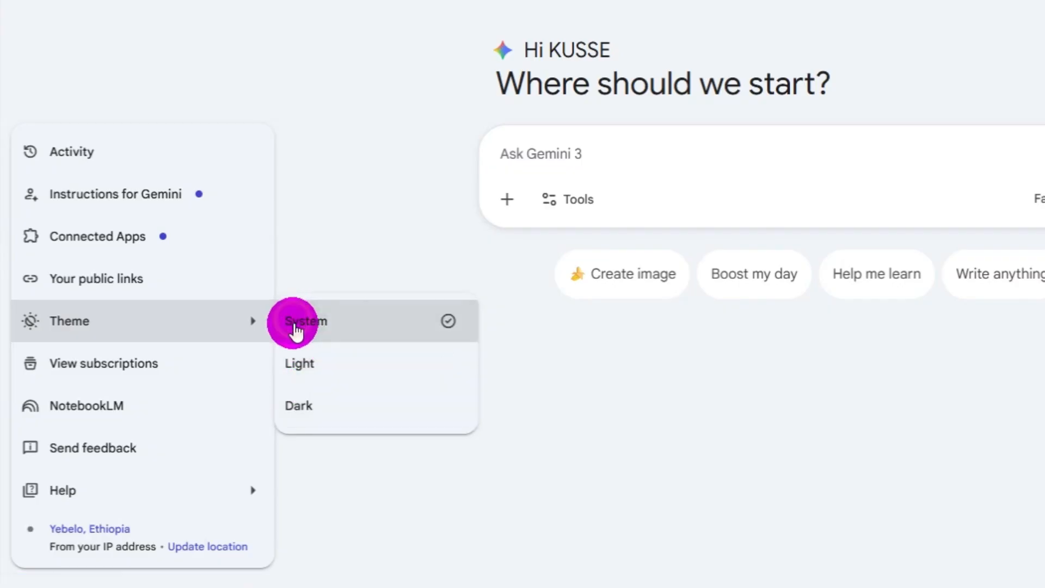
pyautogui.click(311, 414)
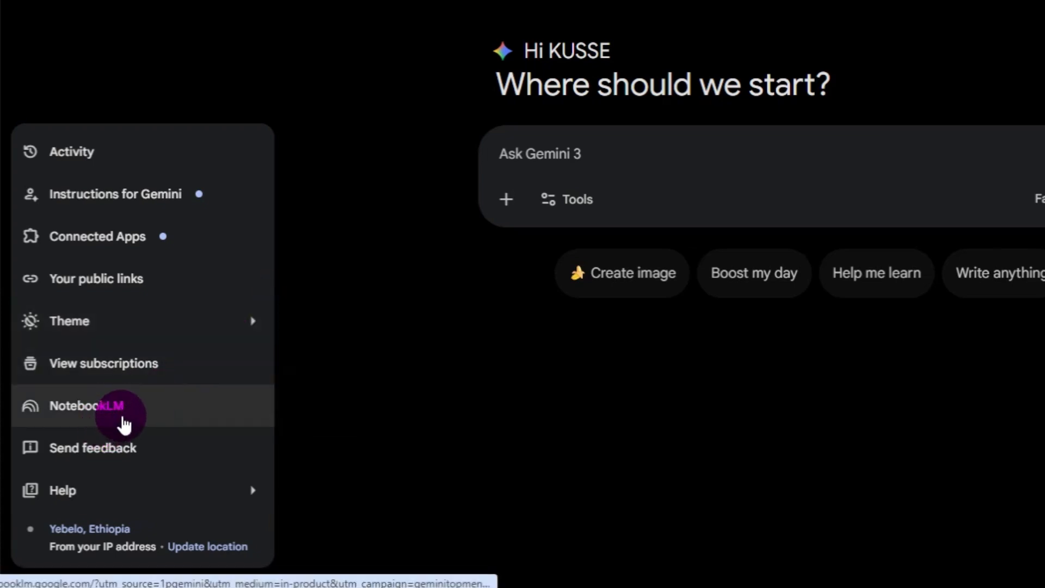
pyautogui.click(375, 493)
# - Expand the sidebar to view the saved chats and New chat option, and collapse it again
pyautogui.click(25, 13)
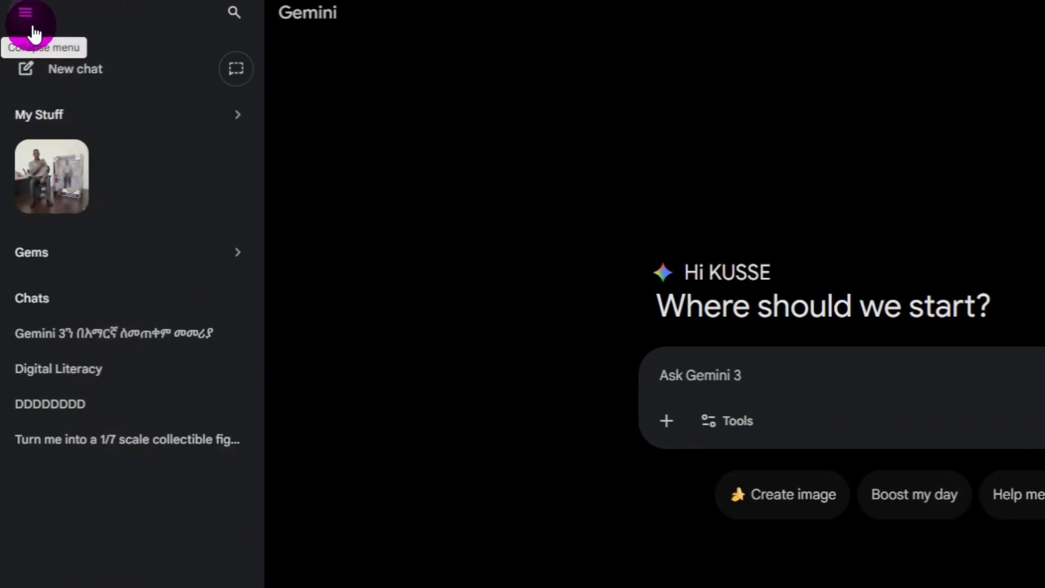
pyautogui.click(46, 81)
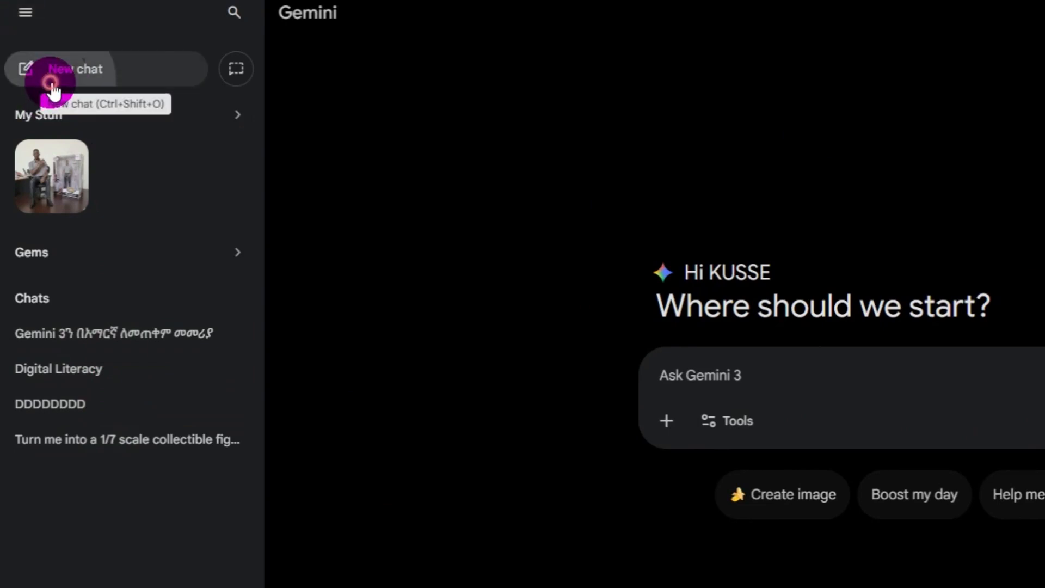
pyautogui.click(34, 14)
pyautogui.click(34, 15)
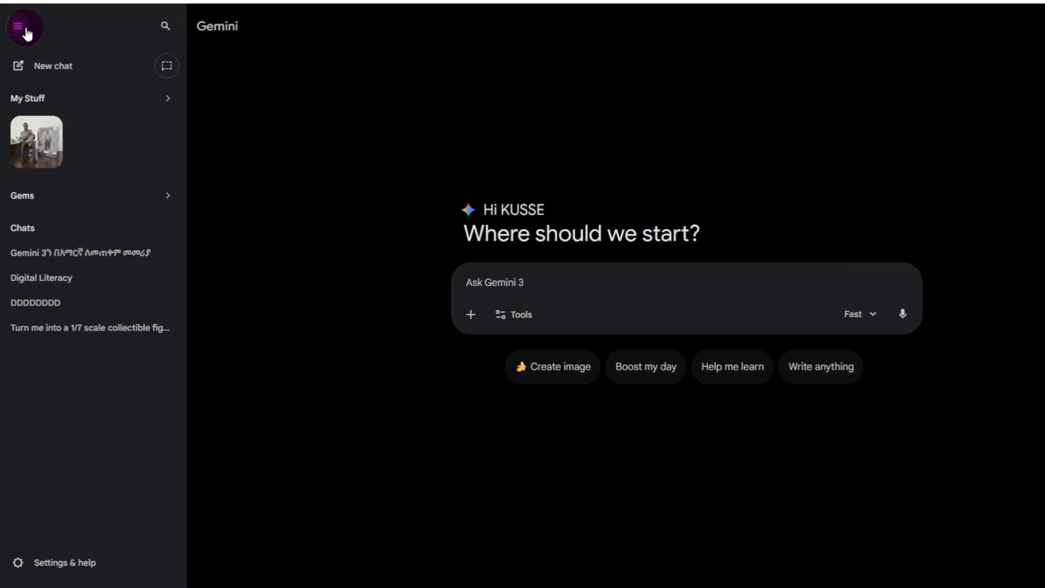
pyautogui.click(26, 34)
# - View the prompt box's attachment options and its list of available tools
pyautogui.click(460, 322)
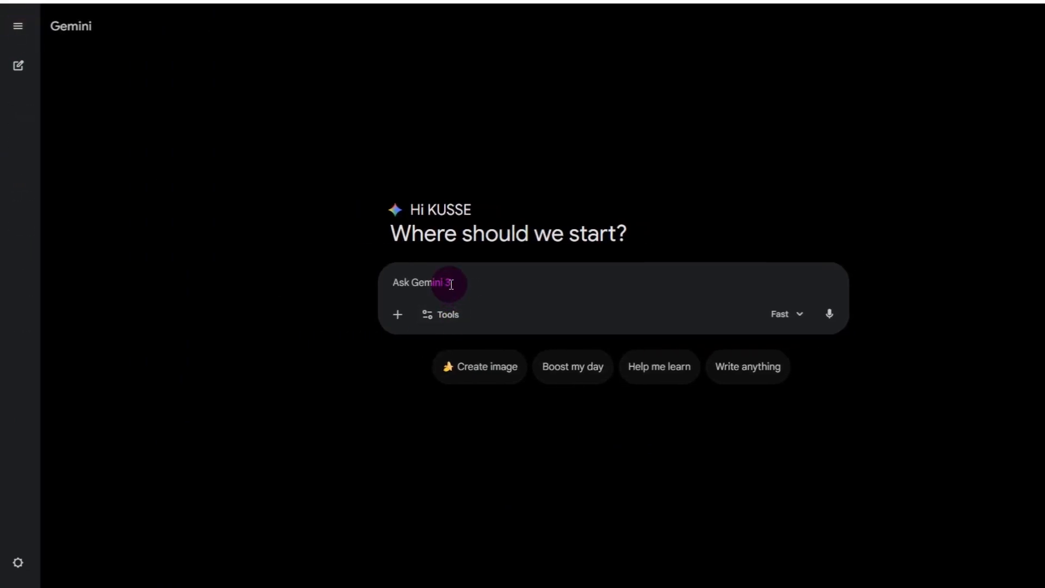
pyautogui.click(402, 324)
pyautogui.click(451, 280)
pyautogui.click(433, 316)
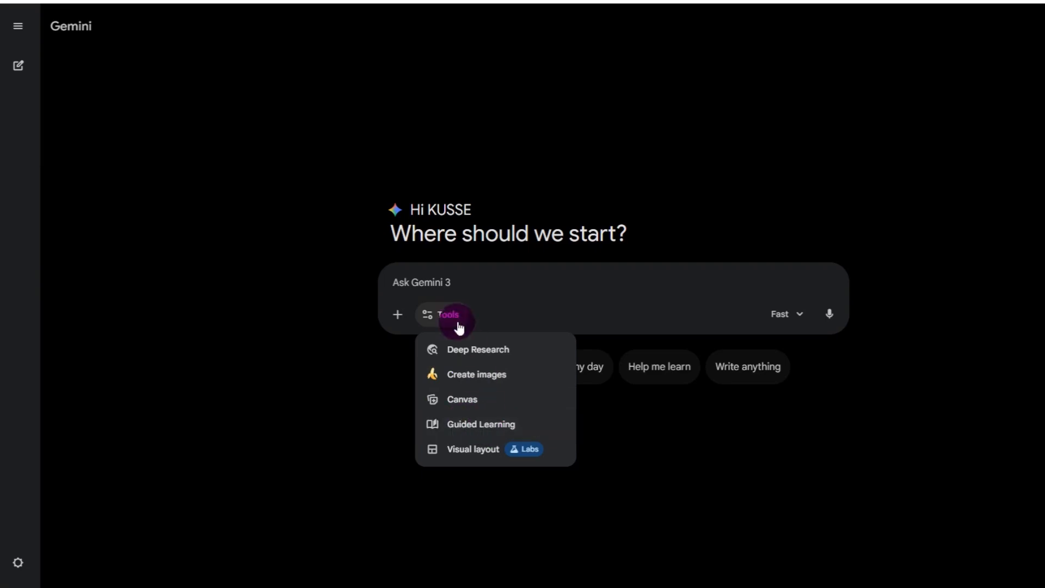
pyautogui.click(442, 282)
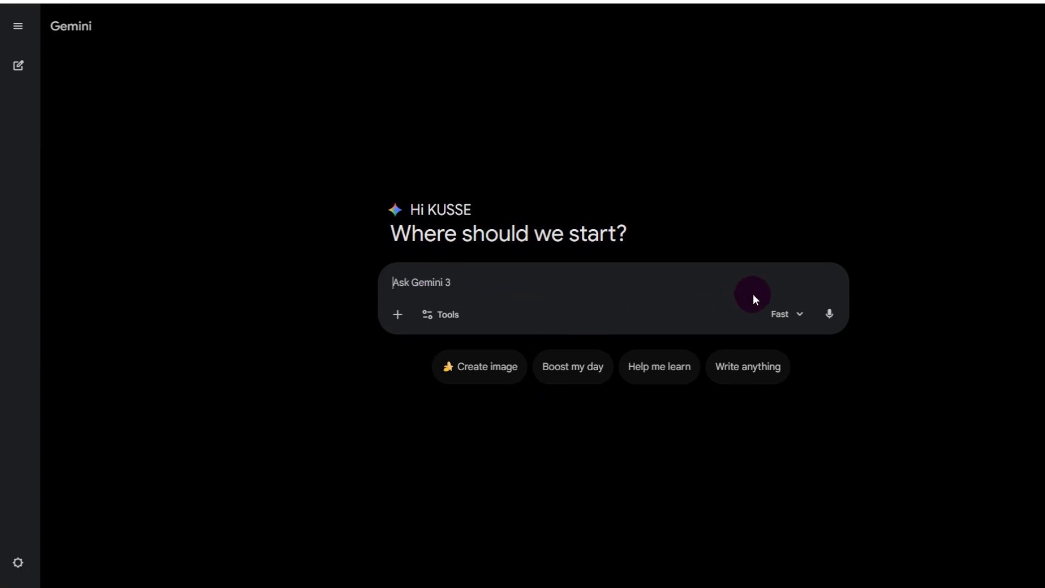
# - Examine the Gemini 3 model choices Fast, Thinking and Pro, leaving Fast selected
pyautogui.click(789, 316)
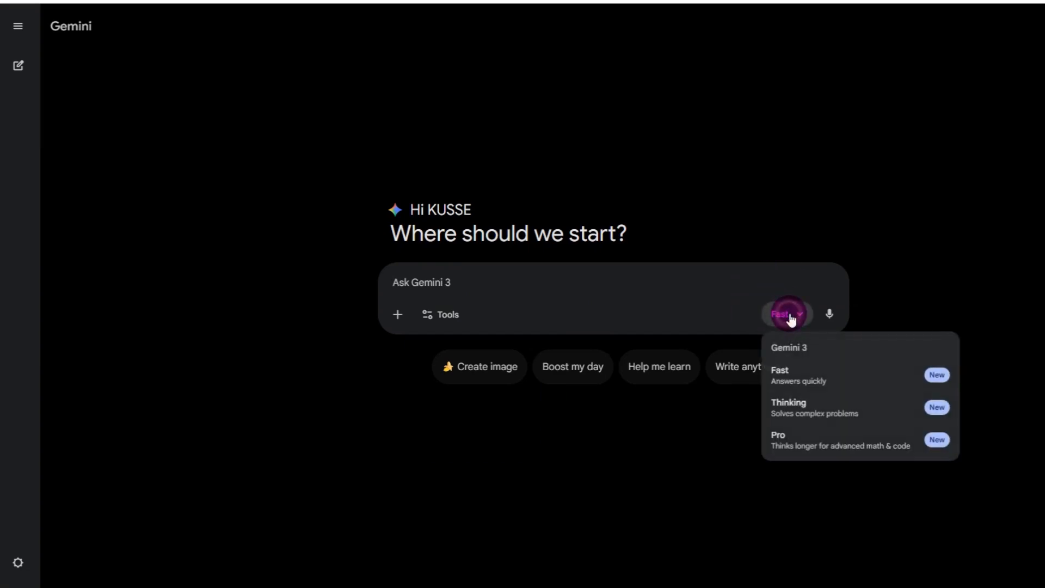
pyautogui.click(413, 287)
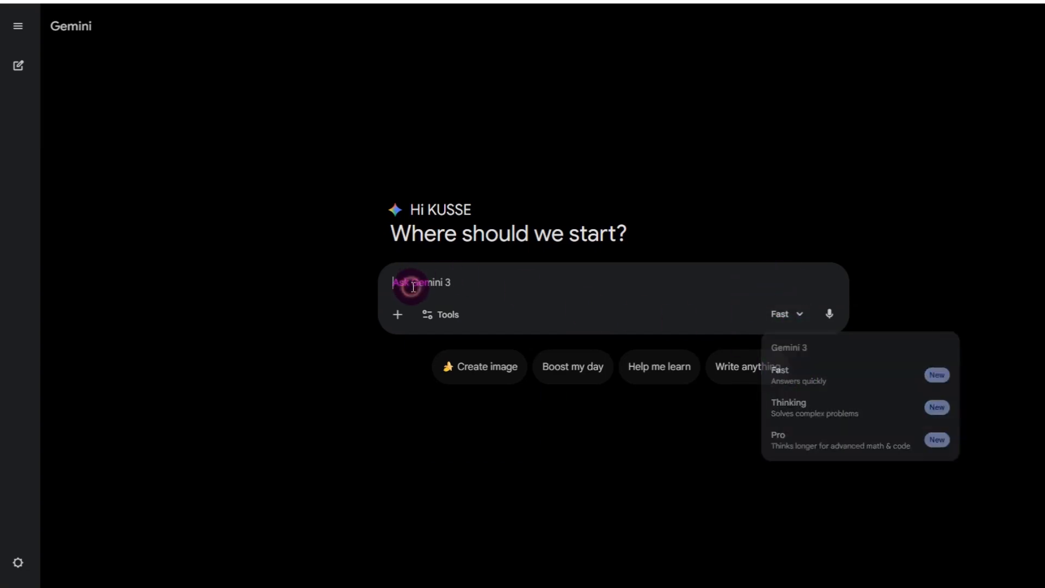
pyautogui.click(791, 316)
pyautogui.click(828, 416)
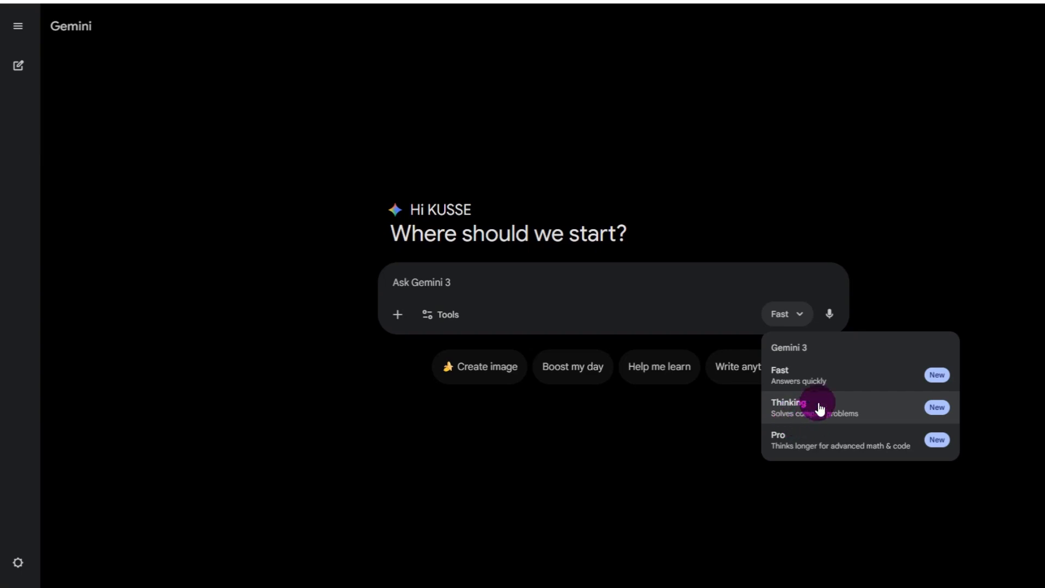
pyautogui.click(477, 288)
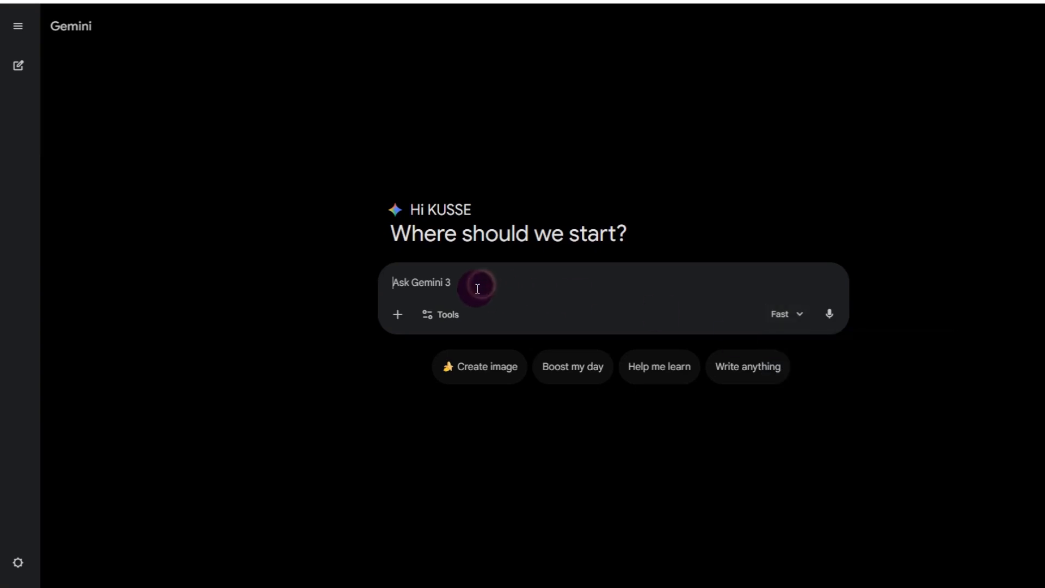
pyautogui.click(791, 316)
pyautogui.click(454, 275)
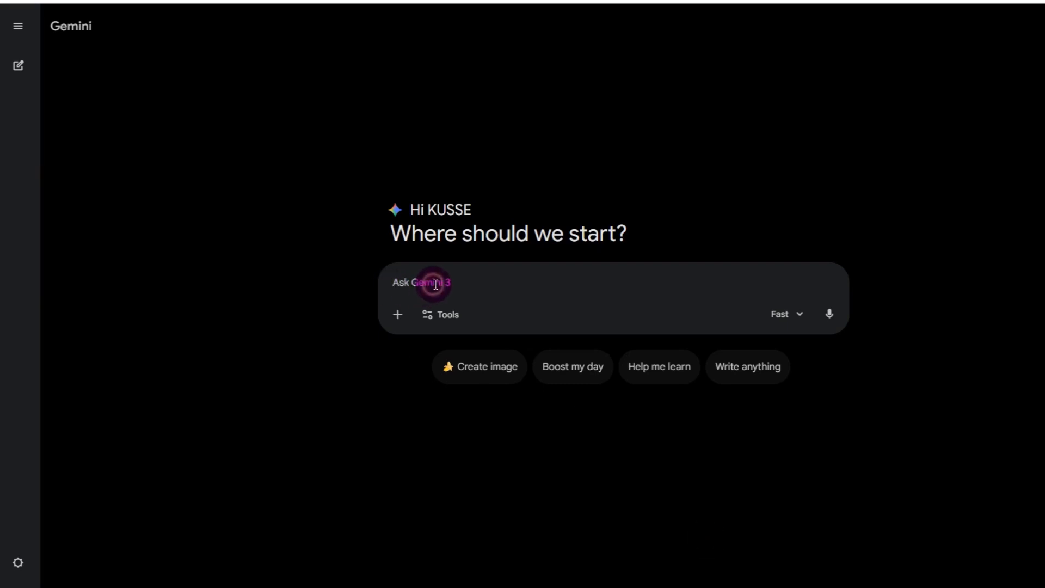
# - Send the prompt "ስለ ንግድ ስራ ንገረኝ" and read through the generated answer
pyautogui.write('"ስለ ንግድ ስራ ንገረኝ"')
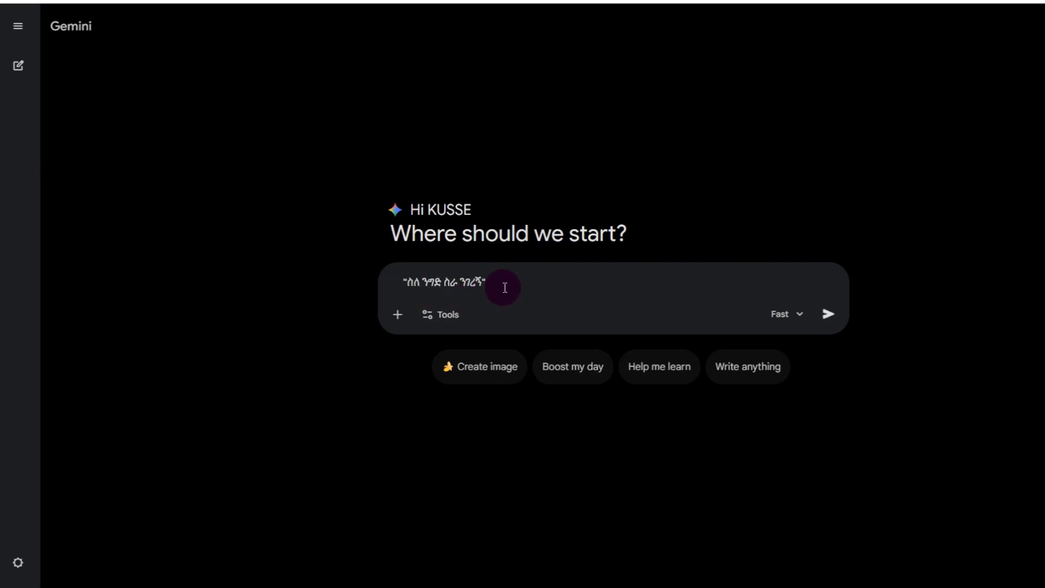
pyautogui.press('Return')
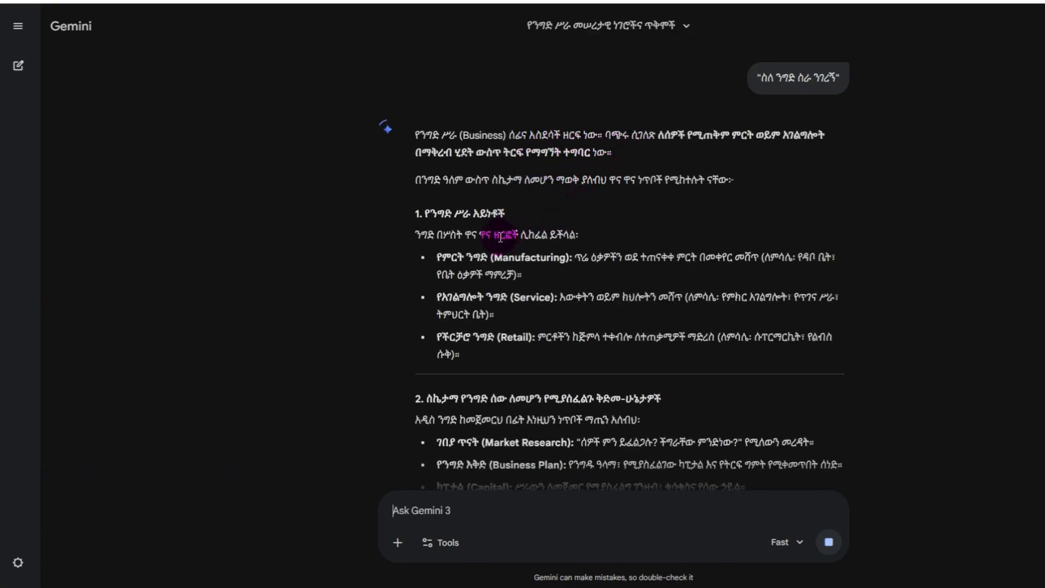
pyautogui.scroll(-4, 515, 248)
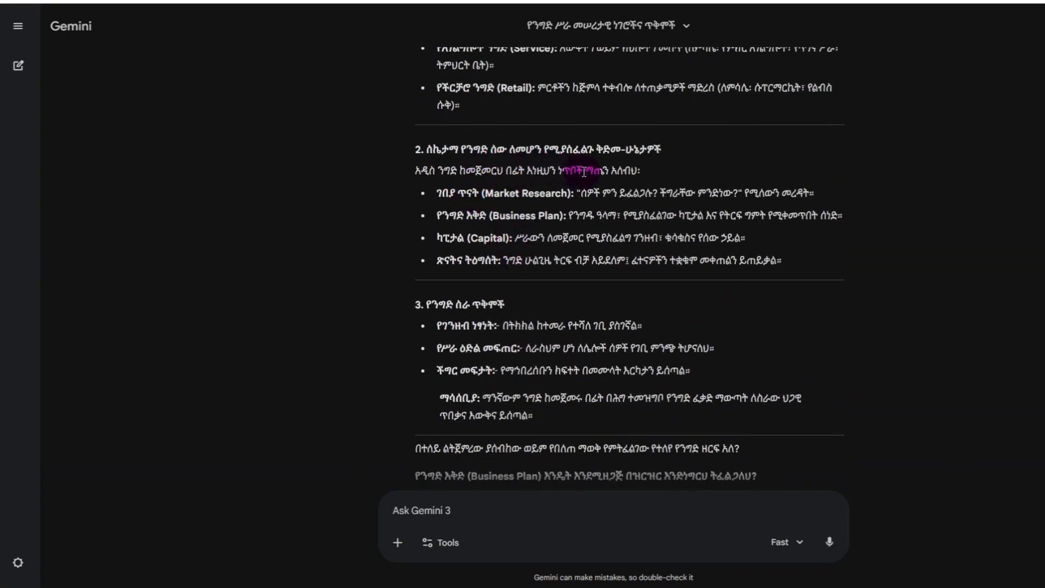
pyautogui.scroll(-1, 566, 218)
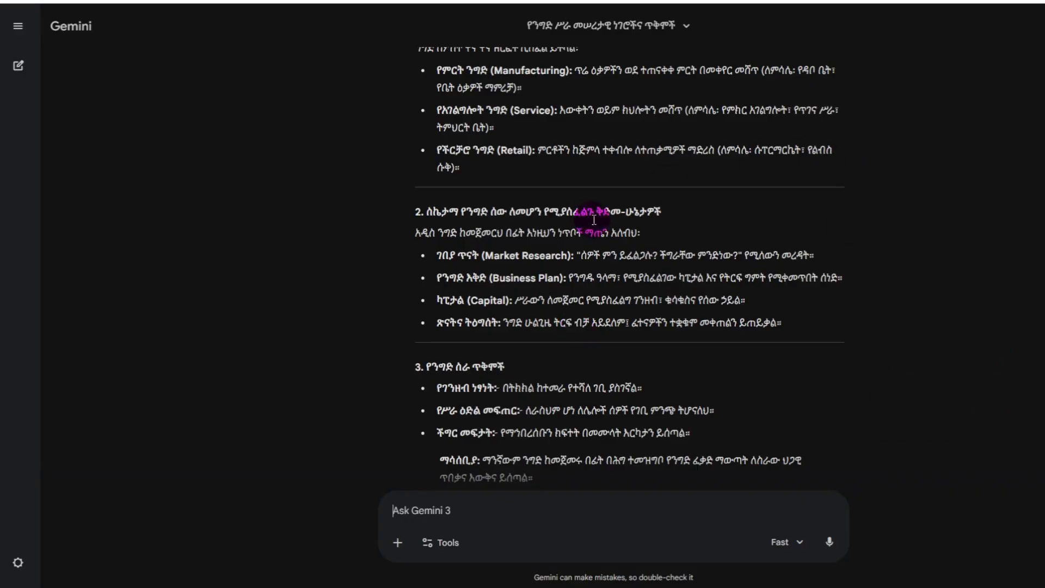
pyautogui.scroll(2, 577, 270)
pyautogui.scroll(-1, 582, 263)
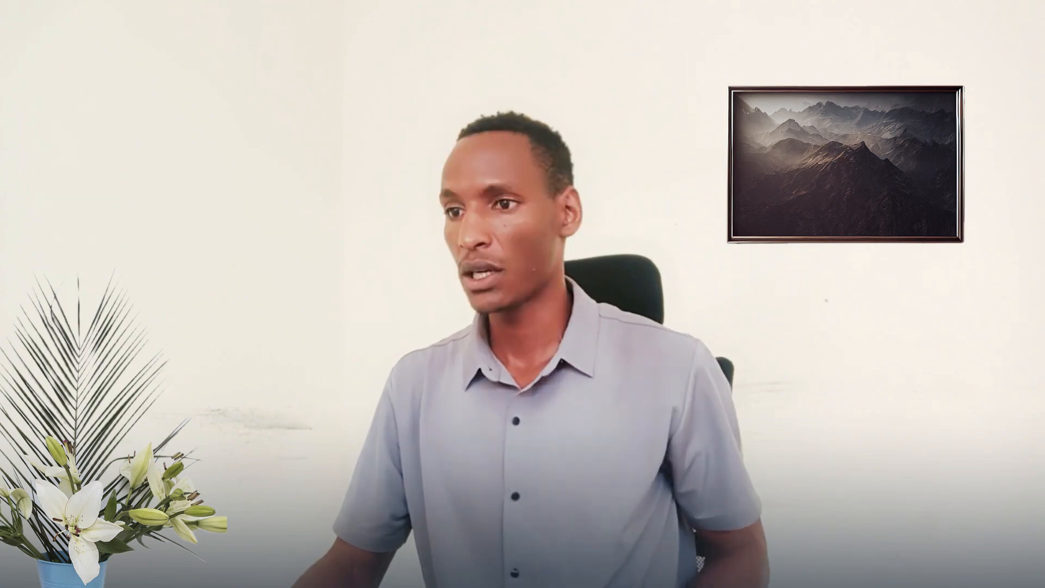
# - Write the follow-up prompt "እኔ በኢትዮጵያ ውስጥ የምኖር ወጣት ነኝ። በ 50,000 ብር መነሻ ካፒታል ምን ዓይነት አነስተኛ የንግድ ስራ ብጀምር ይሻላል? 5 አማራጮችን በዝርዝር ንገረኝ።"
pyautogui.click(411, 492)
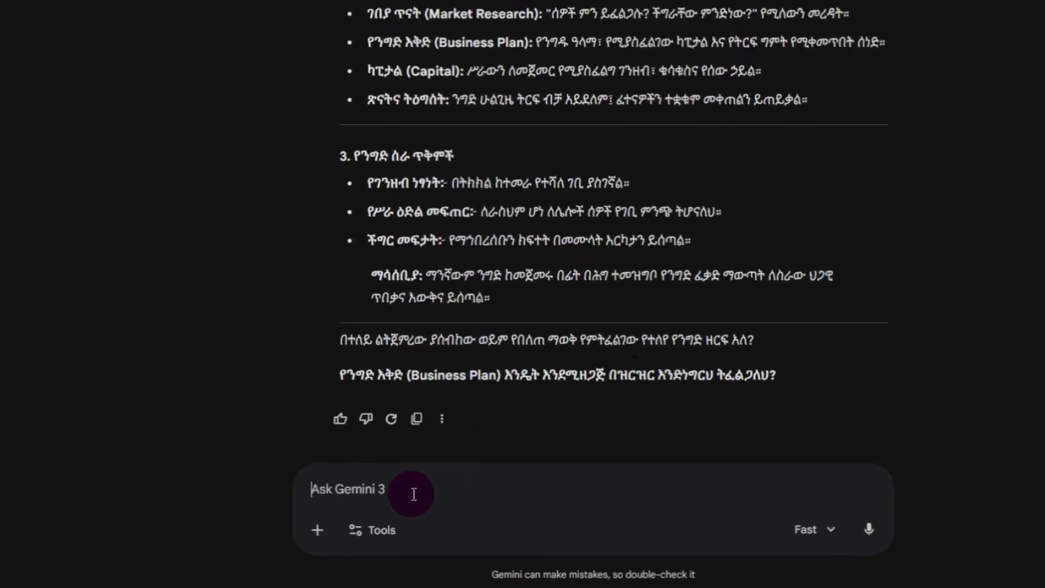
pyautogui.write('"እኔ በኢትዮጵያ ውስጥ የምኖር ወጣት ነኝ። በ 50,000 ብር መነሻ ካፒታል ምን ዓይነት አነስተኛ የንግድ ስራ ብጀምር ይሻላል? 5 አማራጮችን በዝርዝር ንገረኝ።"')
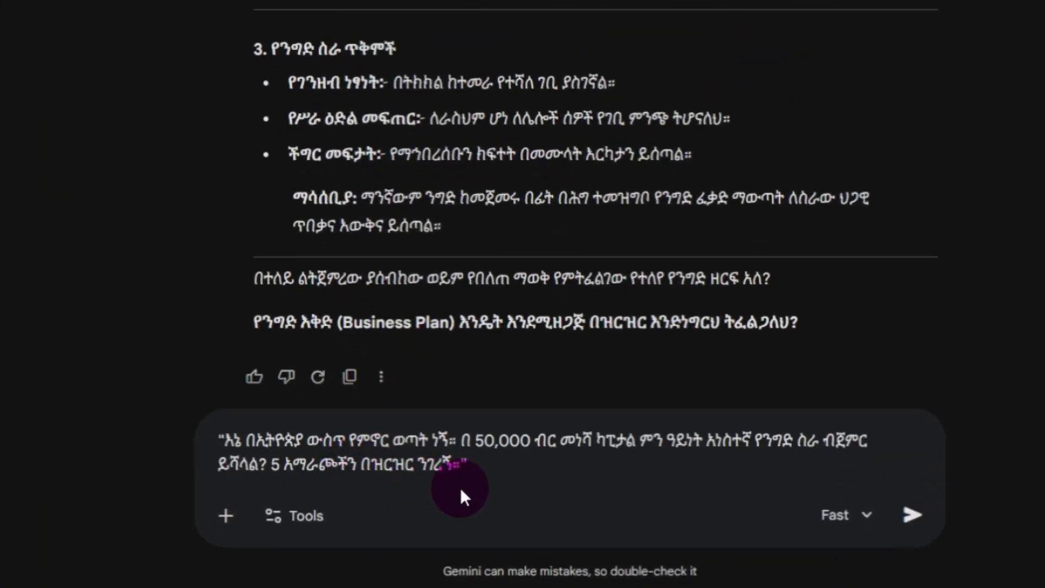